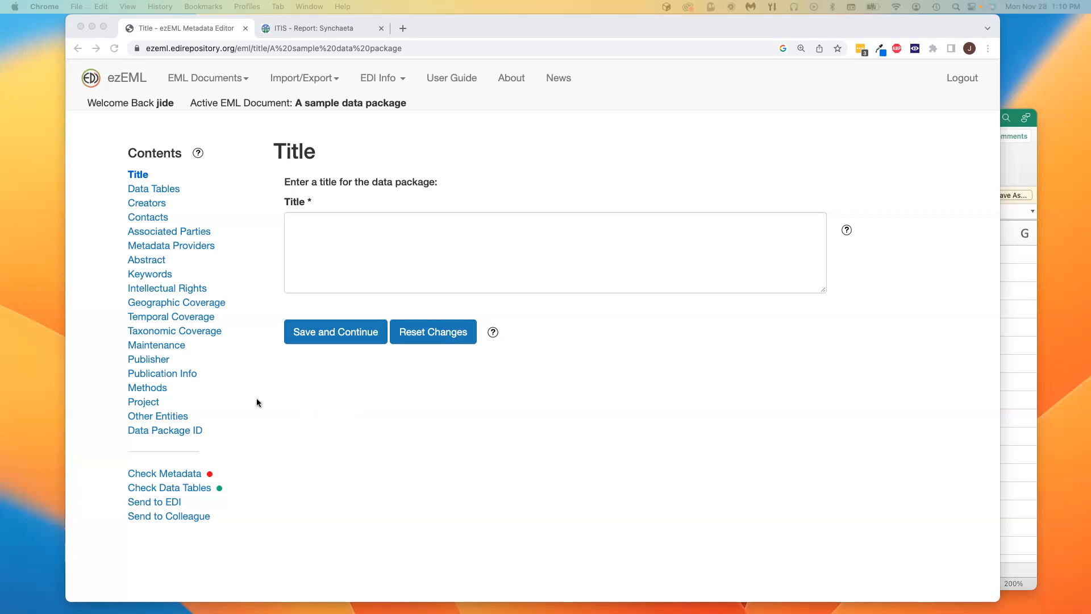
# Review the data package's existing geographic coverage and temporal coverage entries
pyautogui.click(204, 304)
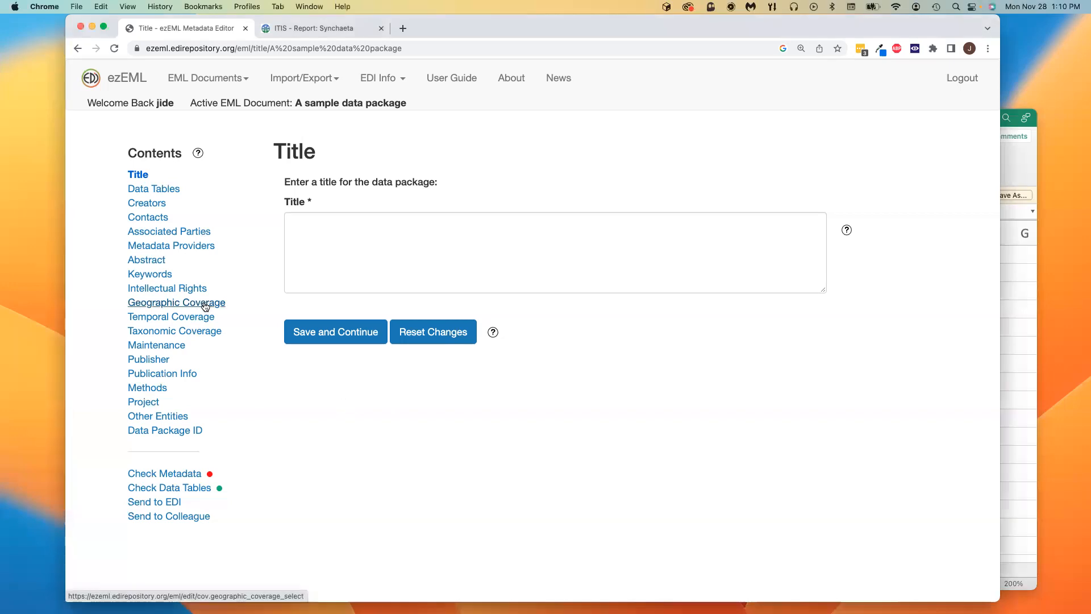
pyautogui.click(205, 303)
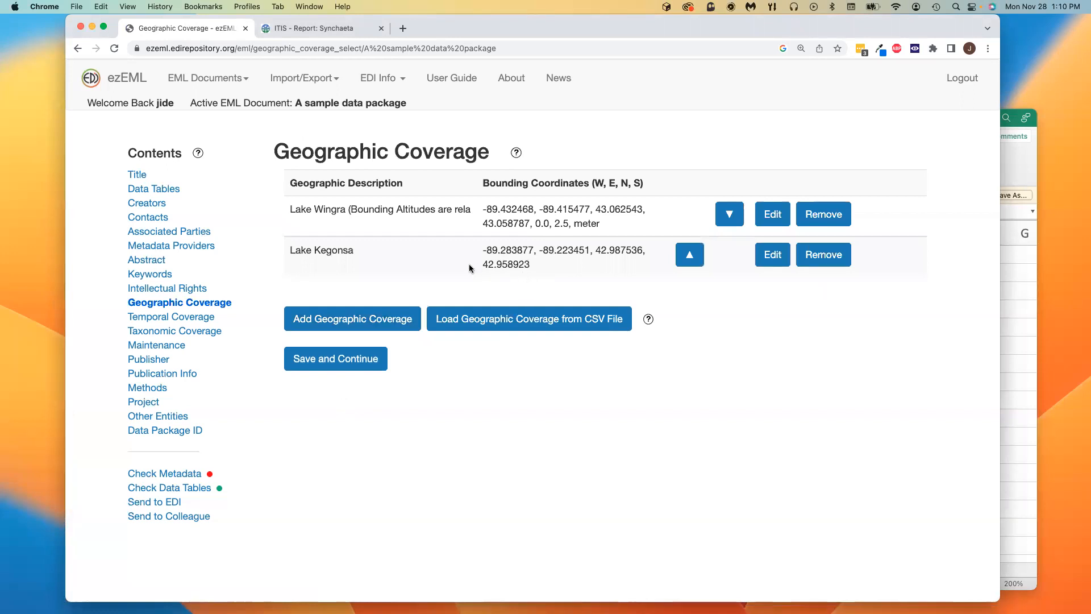
pyautogui.click(196, 317)
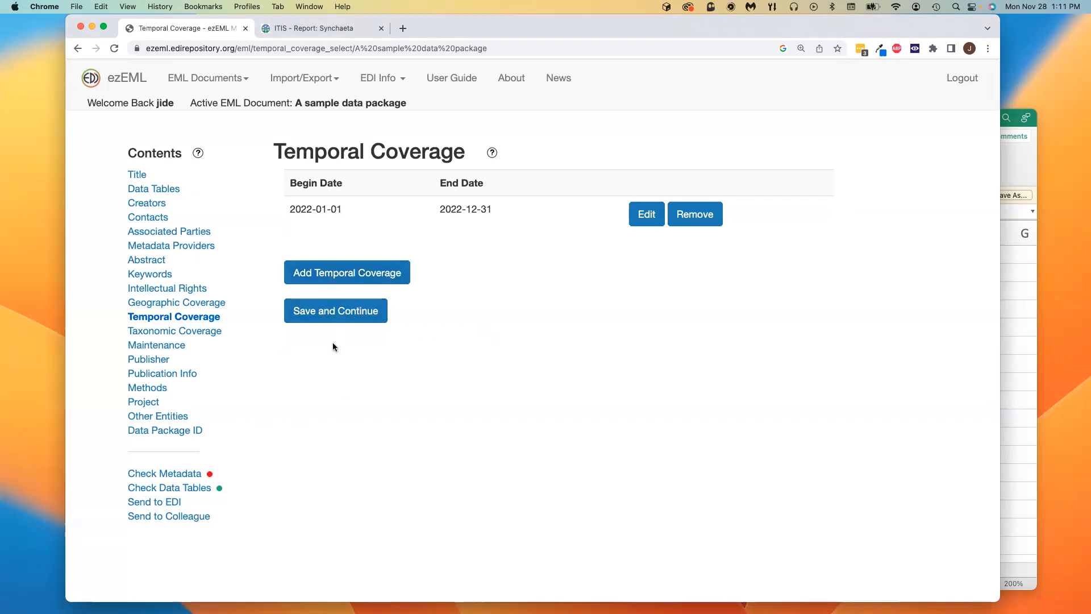
# Add a taxonomic coverage entry for Synchaeta and fill its hierarchy using ITIS as the taxonomic authority
pyautogui.click(206, 334)
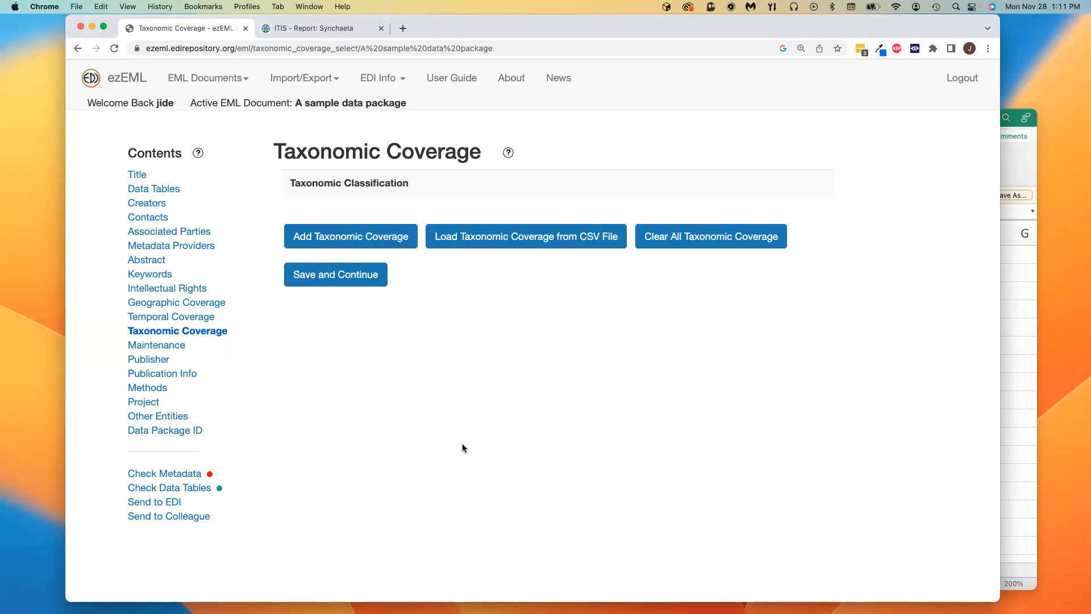
pyautogui.click(375, 239)
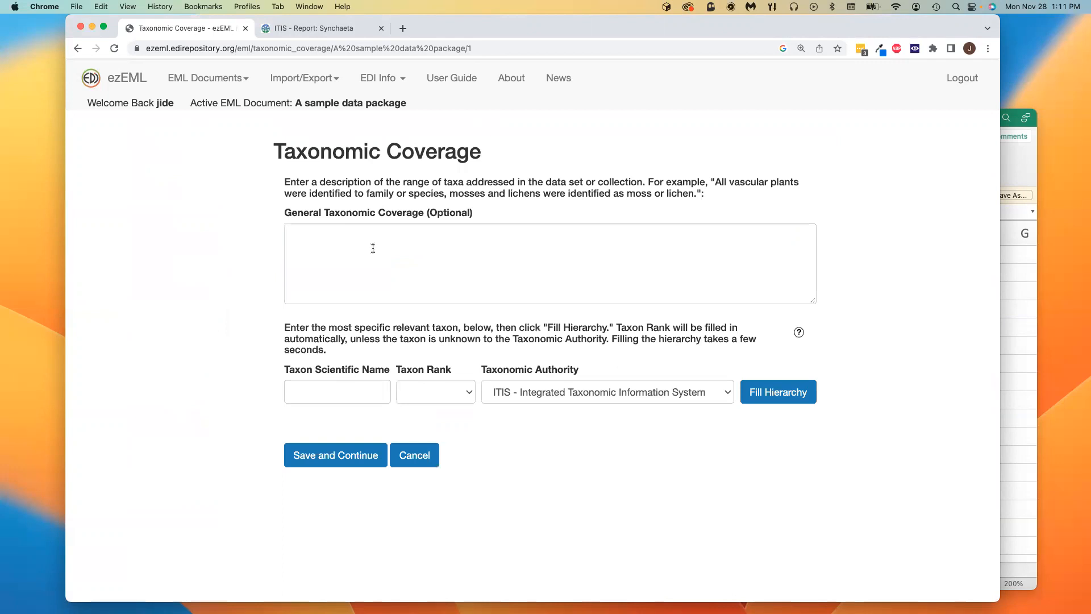
pyautogui.click(312, 241)
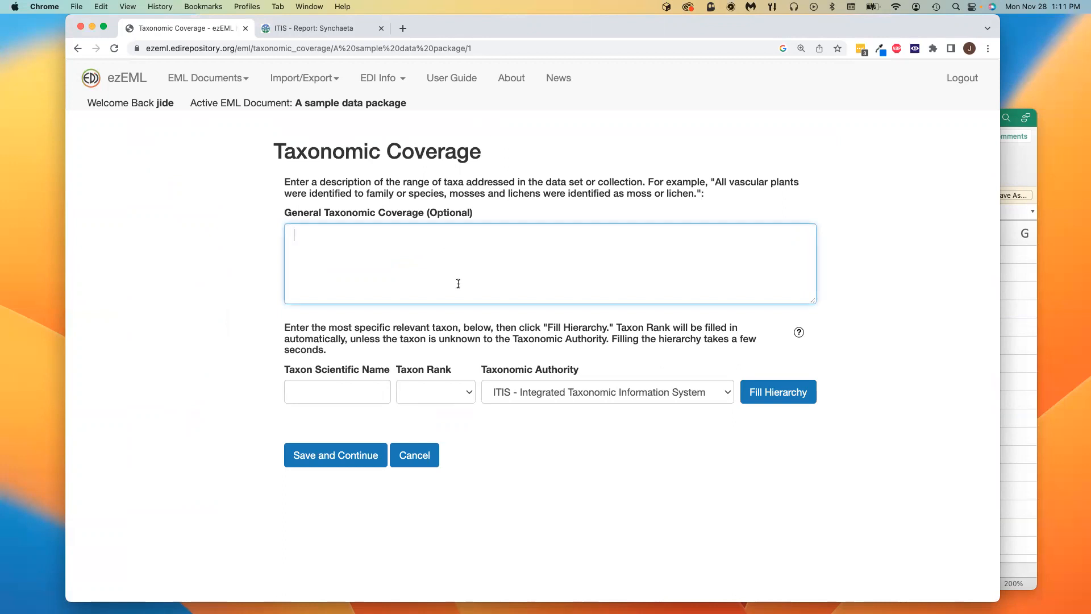
pyautogui.click(336, 392)
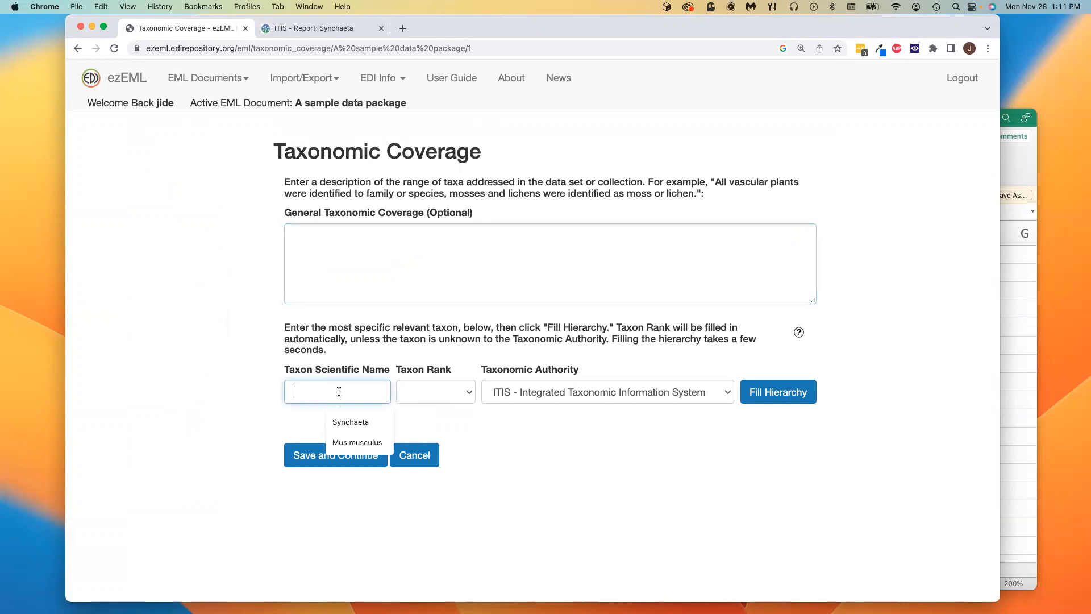
pyautogui.click(343, 422)
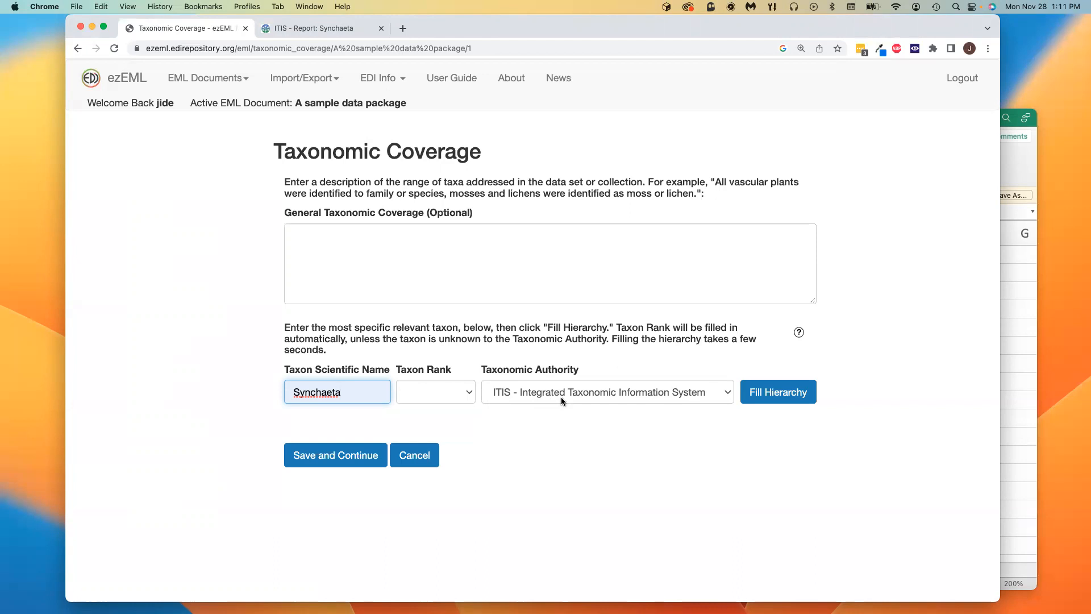
pyautogui.click(708, 393)
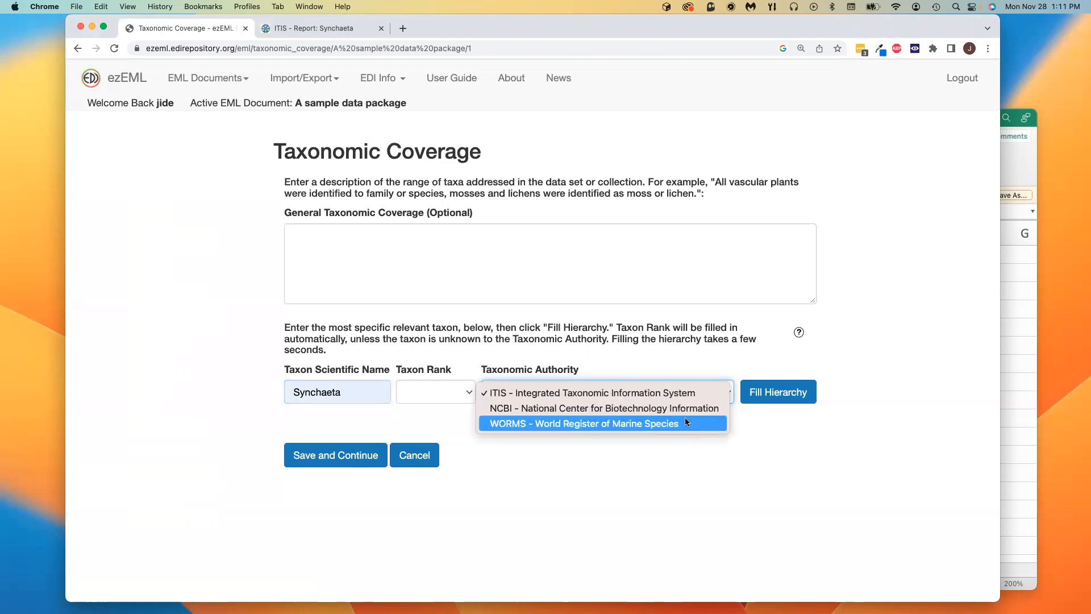
pyautogui.click(670, 393)
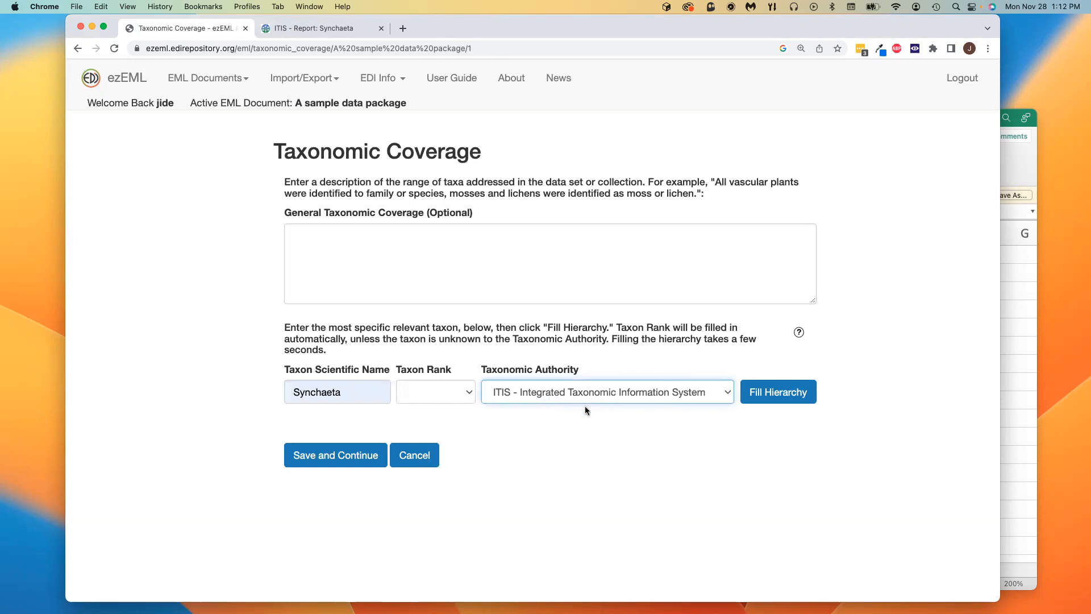
pyautogui.click(789, 395)
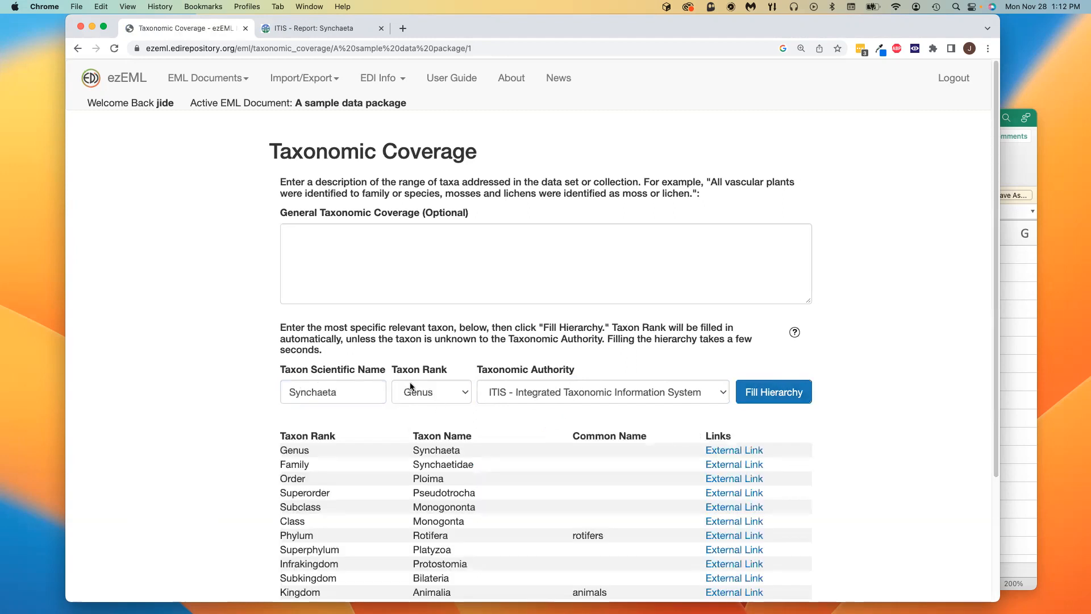
# Review the filled taxon hierarchy and examine the linked ITIS report for the genus Synchaeta
pyautogui.scroll(-2, 412, 410)
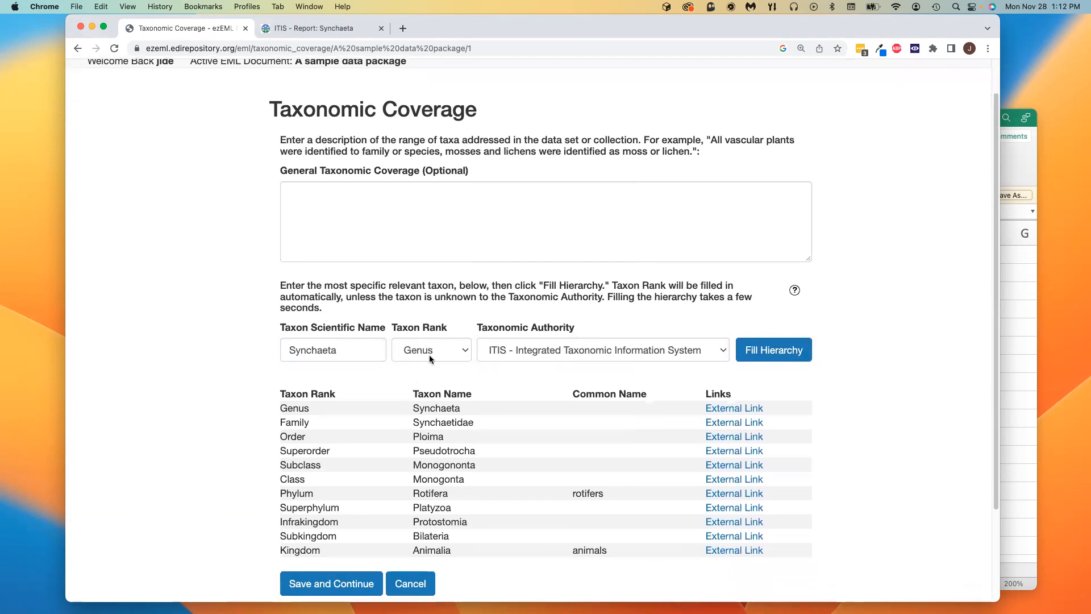
pyautogui.scroll(-5, 425, 353)
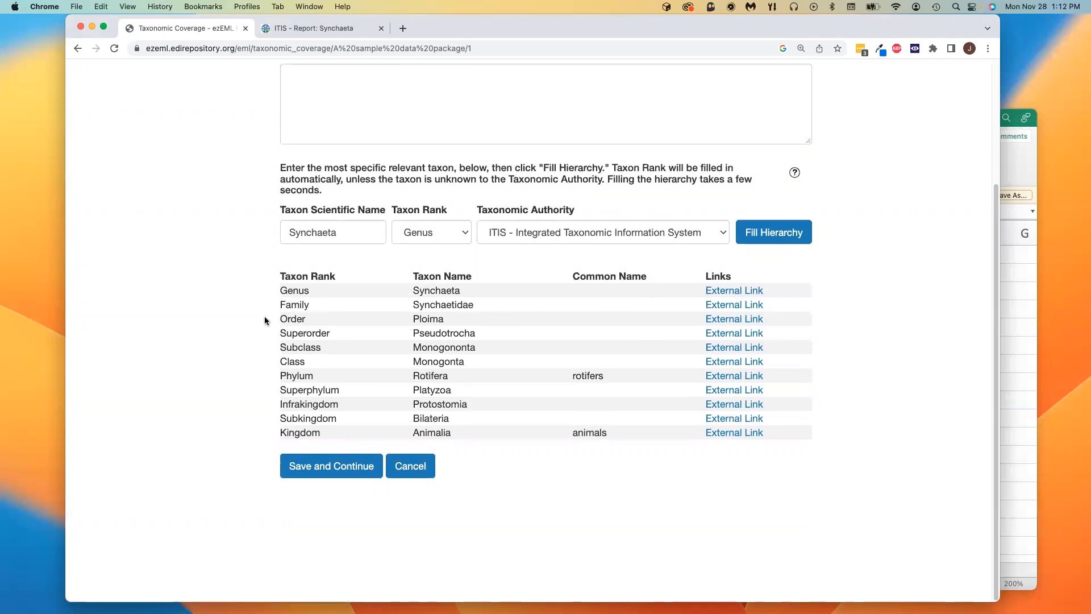
pyautogui.click(750, 293)
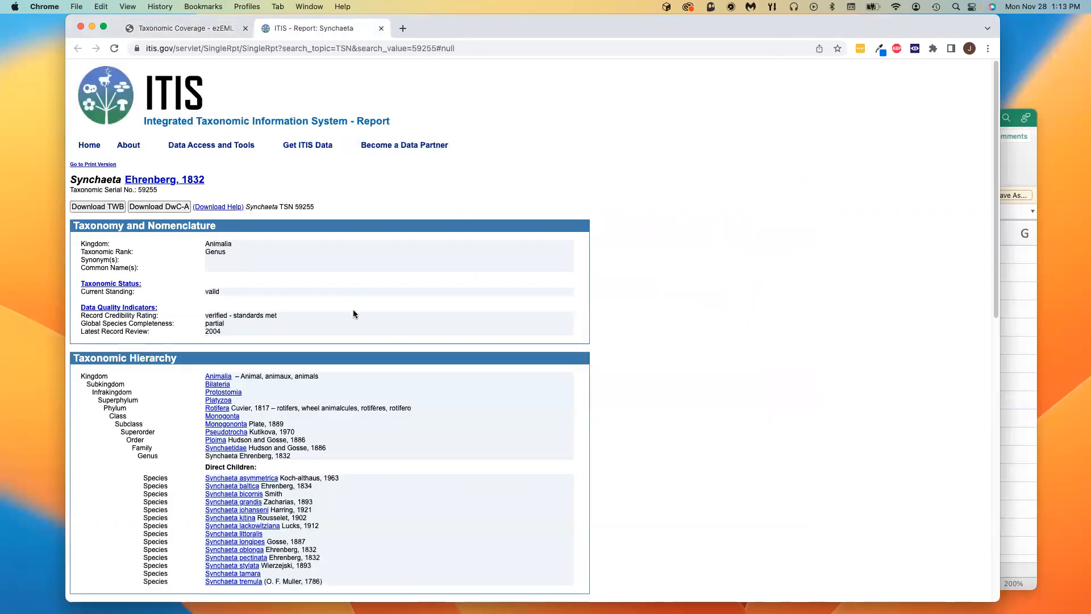
pyautogui.scroll(-2, 353, 310)
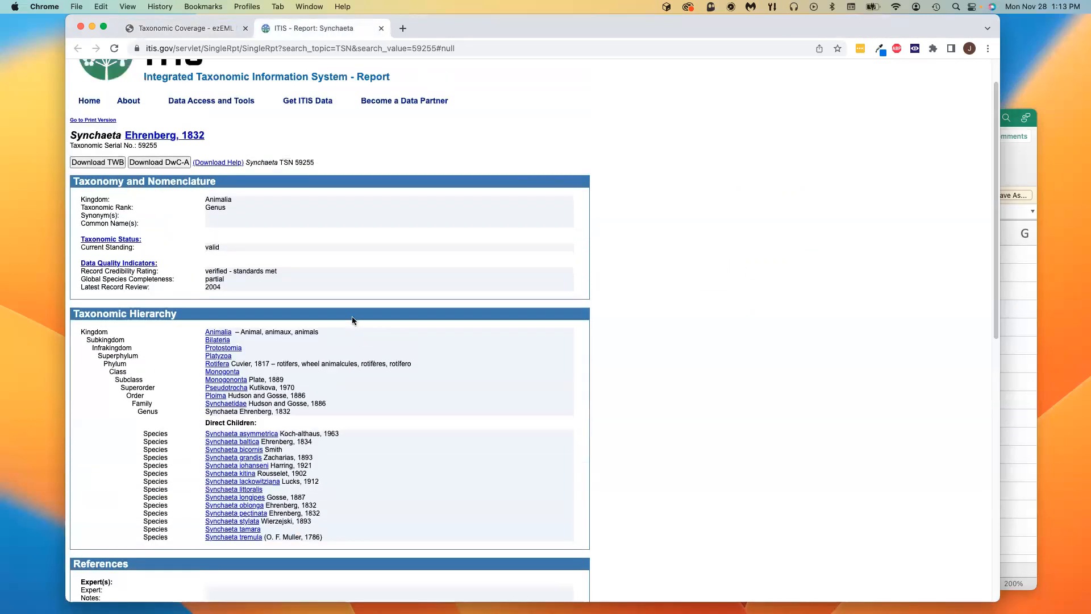
pyautogui.scroll(-10, 352, 316)
pyautogui.scroll(10, 315, 449)
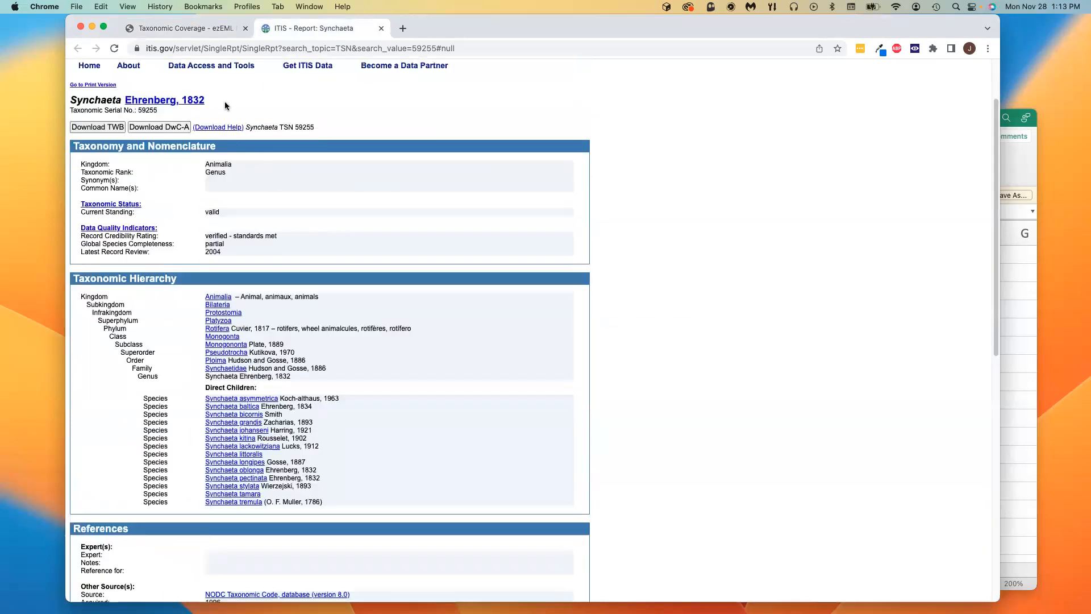
# Return to the taxonomic coverage form, save the Synchaeta entry and open the page for loading taxonomic coverage from a CSV file
pyautogui.click(222, 28)
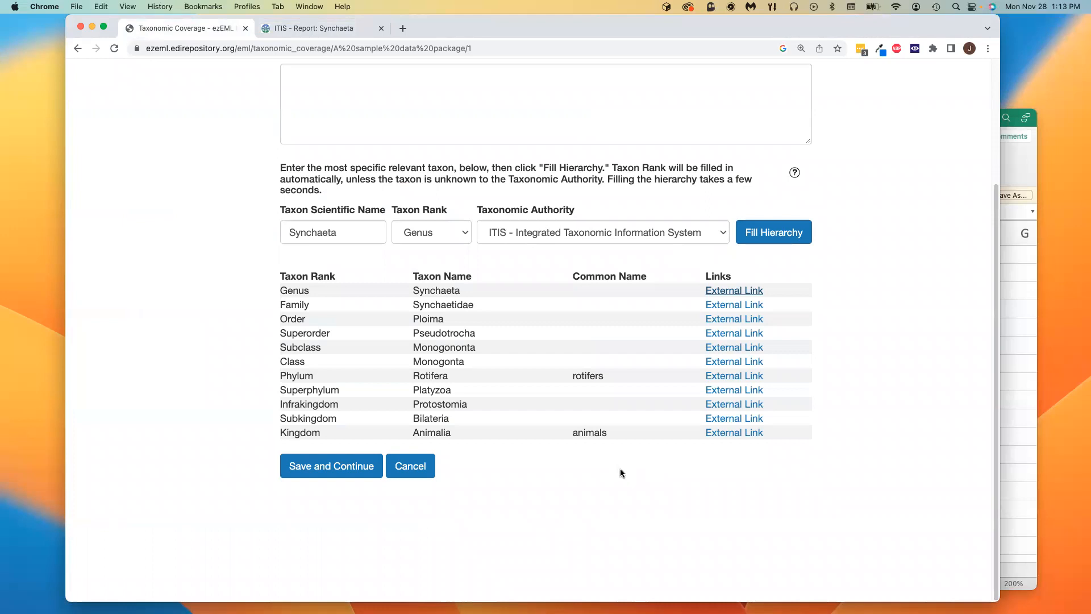
pyautogui.click(337, 467)
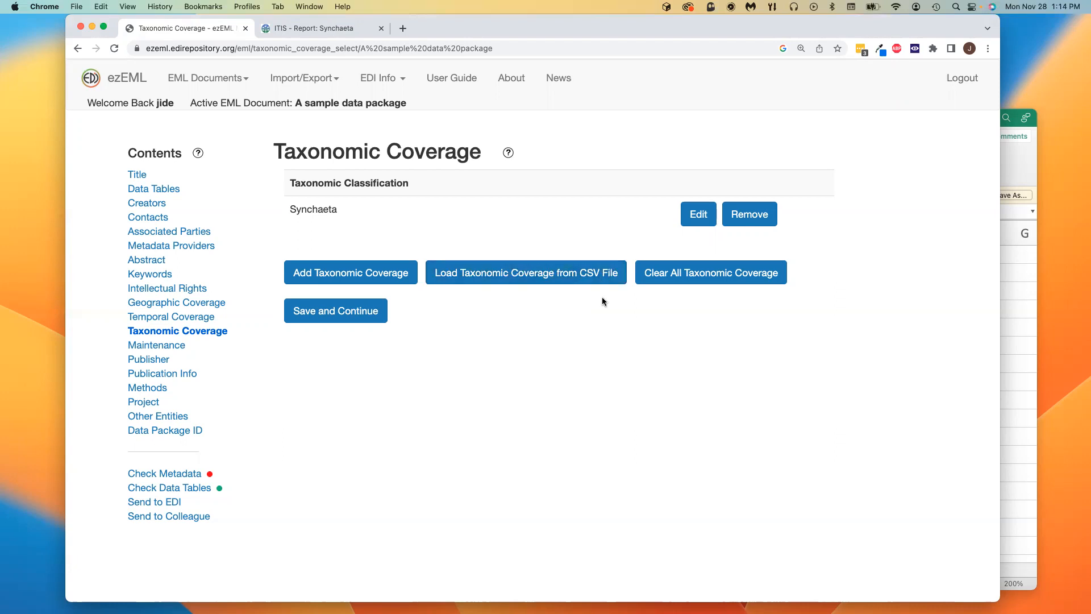
pyautogui.click(536, 275)
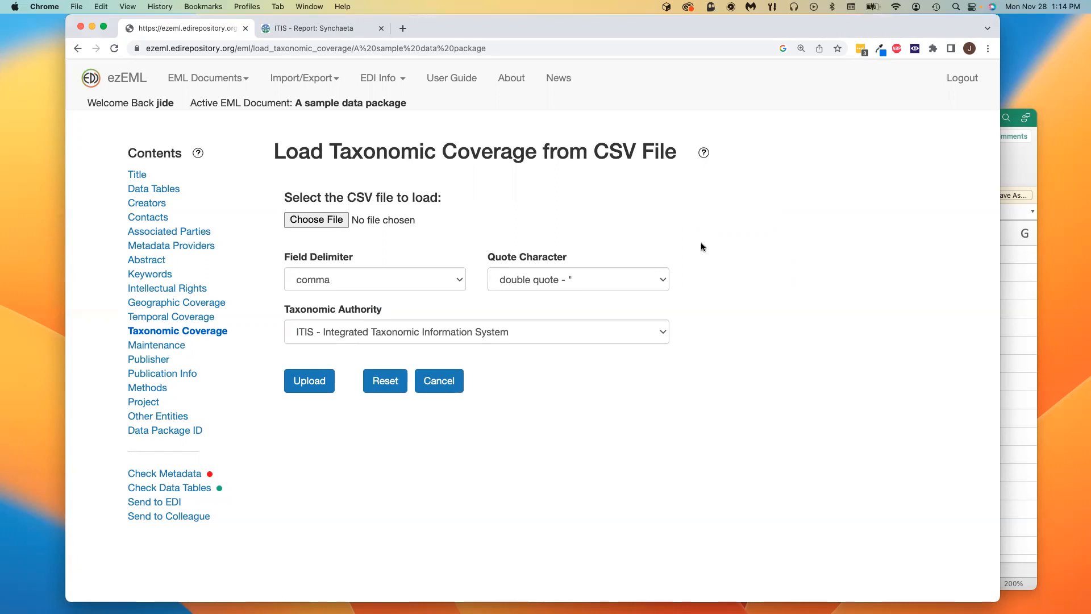
# Read the help on the CSV file requirements and compare them with the taxonomic_coverage_5 spreadsheet in Excel
pyautogui.click(703, 153)
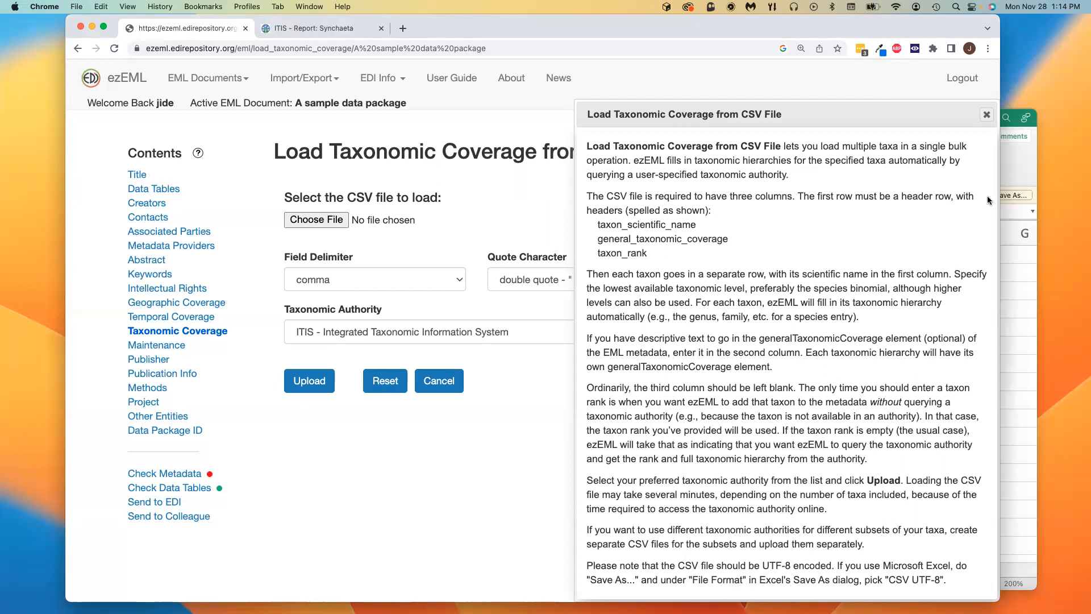
pyautogui.click(1015, 149)
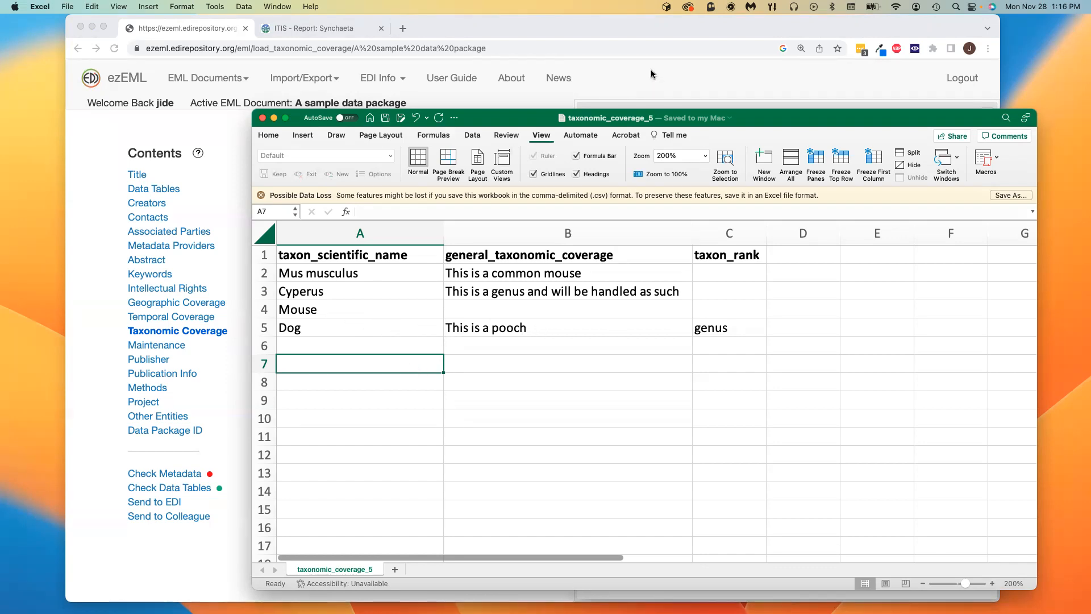
pyautogui.click(226, 133)
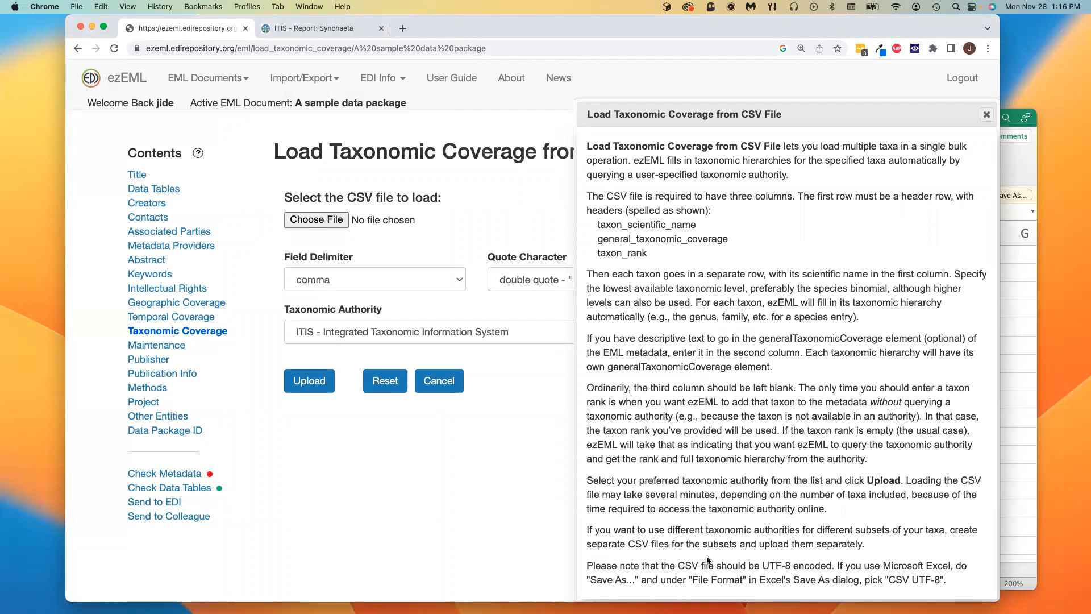
pyautogui.click(987, 115)
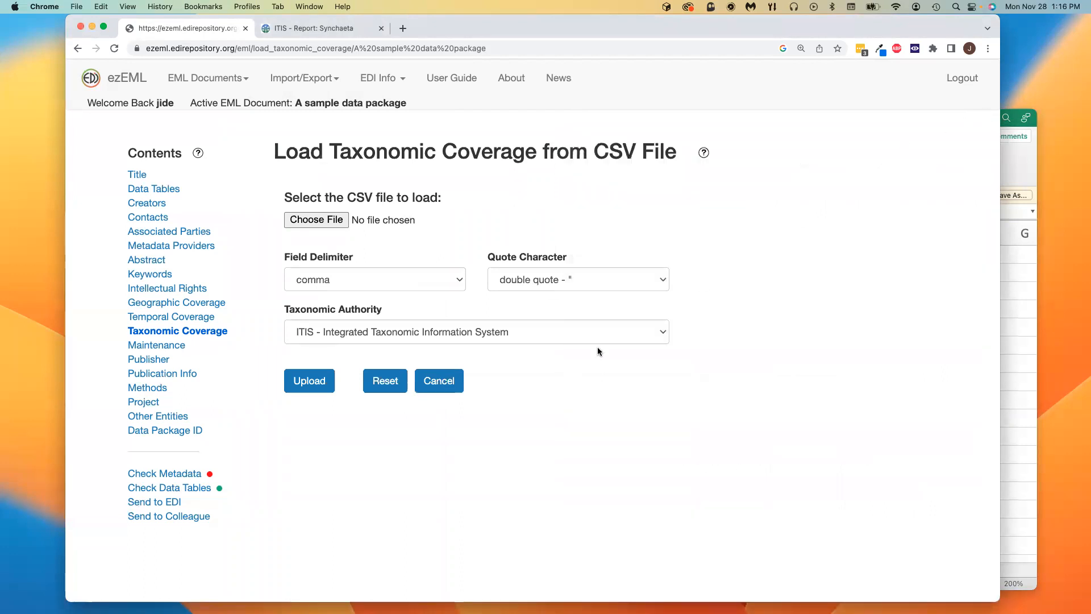
# Upload taxonomic_coverage_5.csv from the Demo Files folder as taxonomic coverage, with ITIS as the taxonomic authority
pyautogui.click(321, 223)
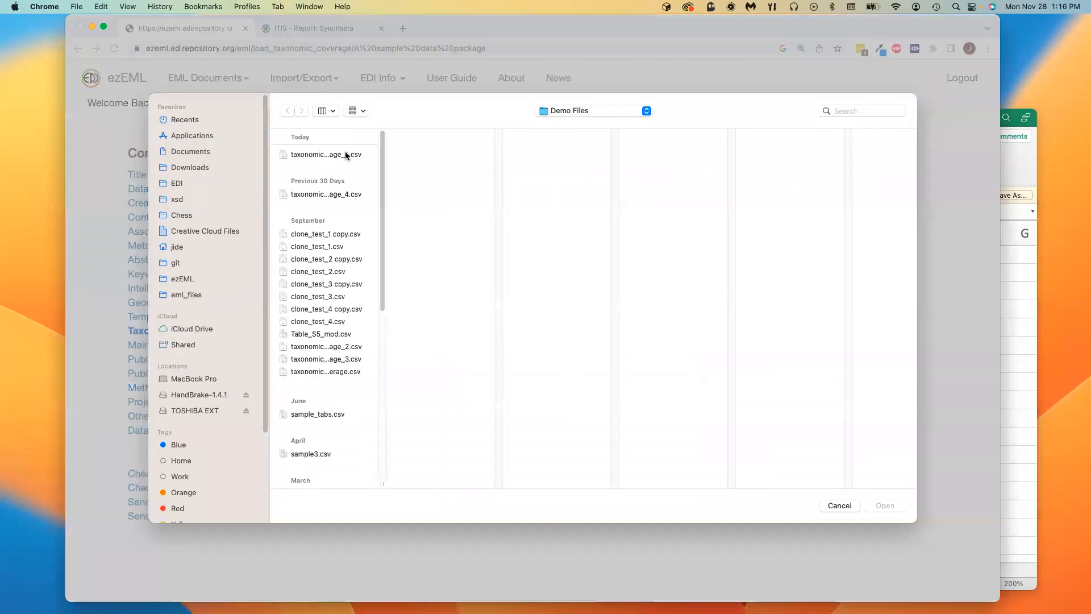
pyautogui.click(345, 153)
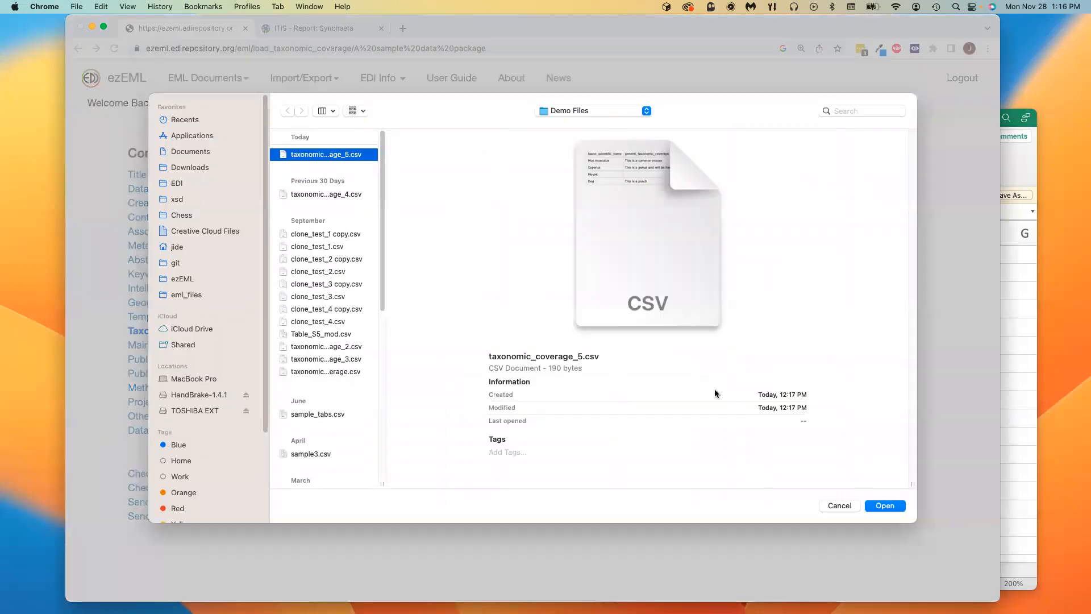
pyautogui.click(888, 506)
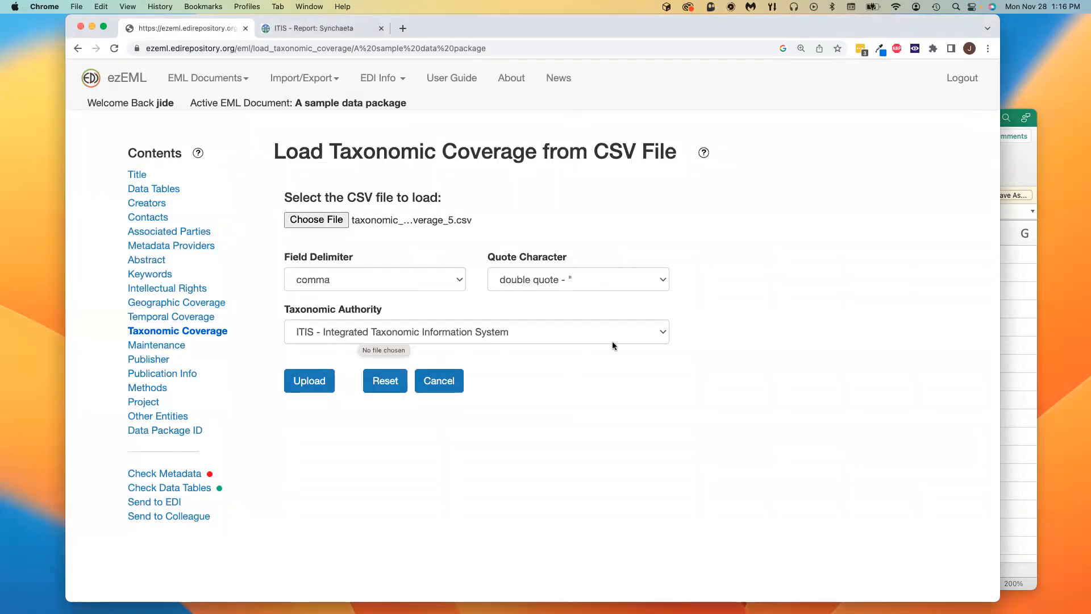
pyautogui.click(659, 332)
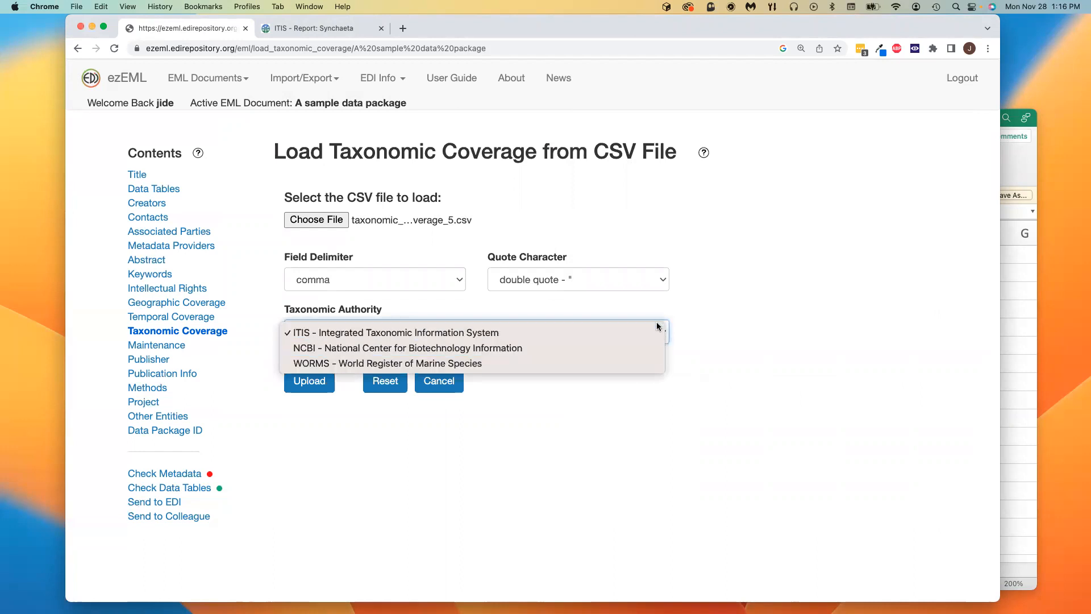
pyautogui.click(634, 333)
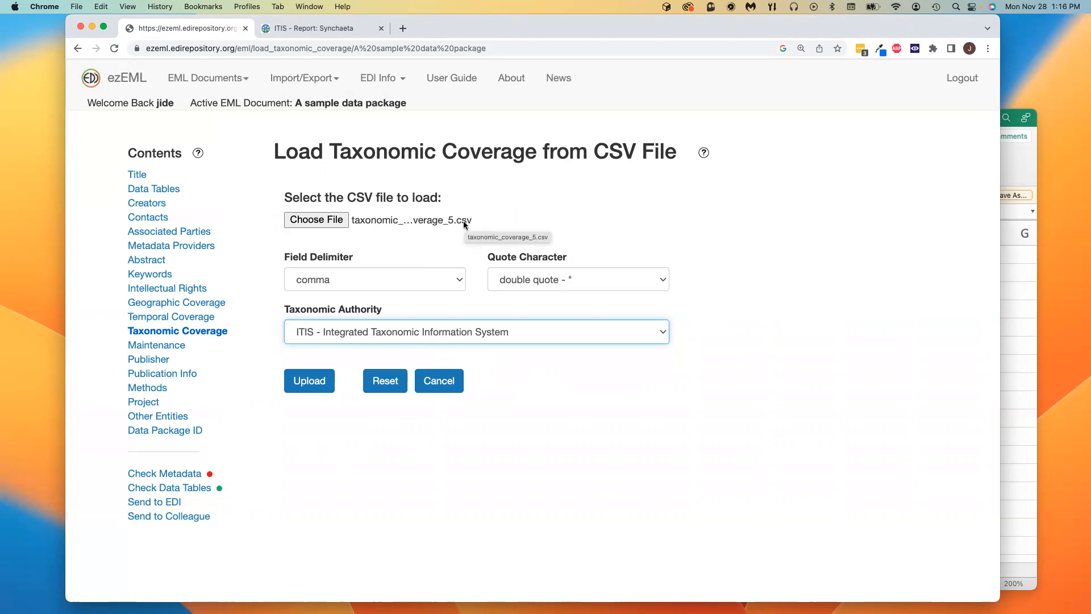
pyautogui.click(311, 385)
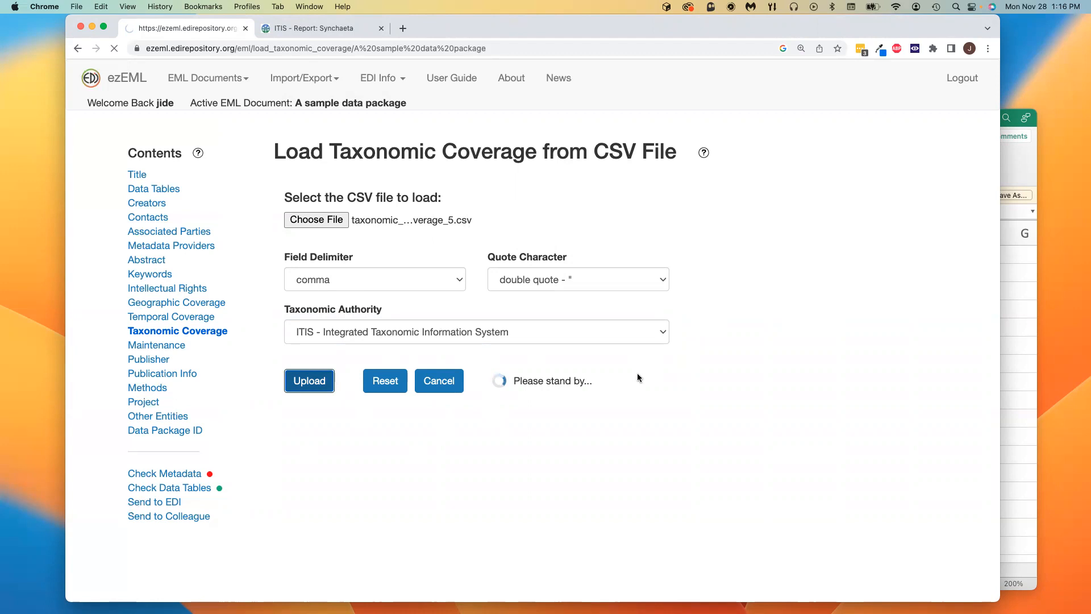
# Check the notes on the CSV load against the Mouse and Dog rows of the taxonomic_coverage_5 spreadsheet in Excel
pyautogui.click(1017, 172)
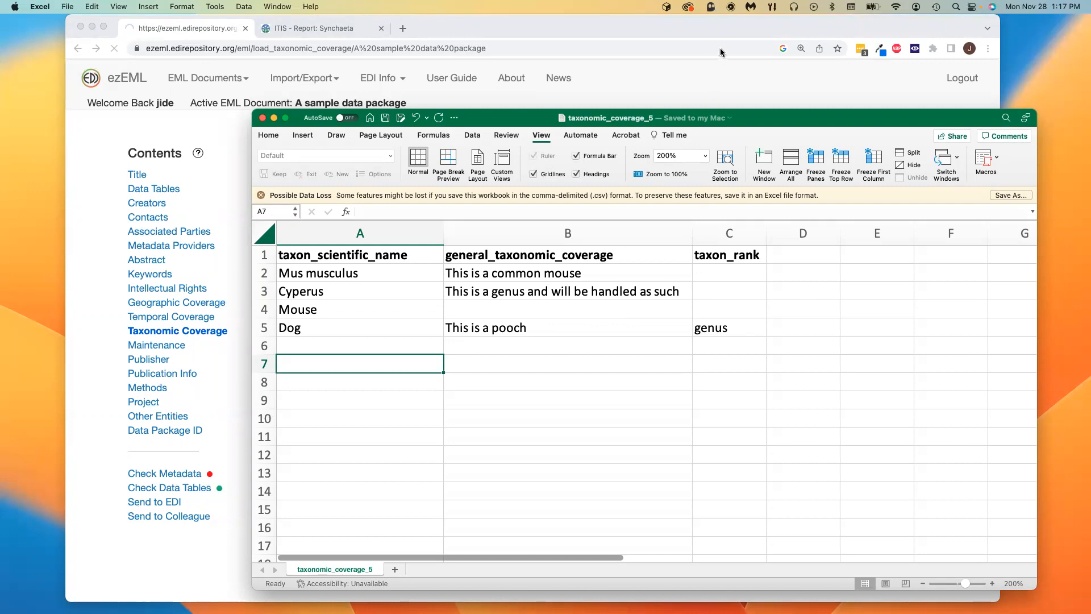
pyautogui.click(694, 31)
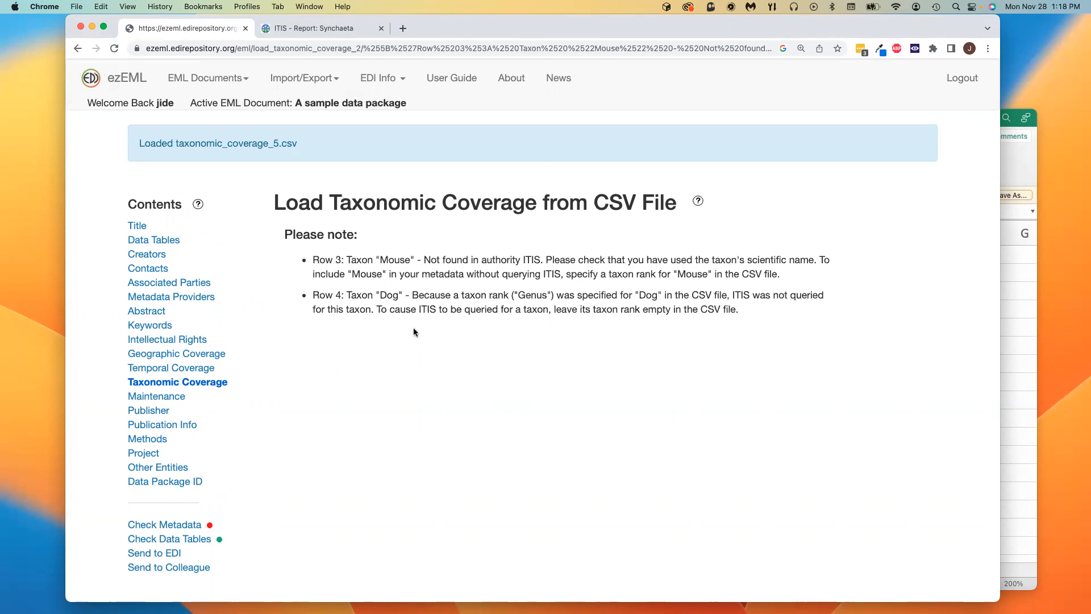
pyautogui.click(1015, 165)
pyautogui.click(347, 310)
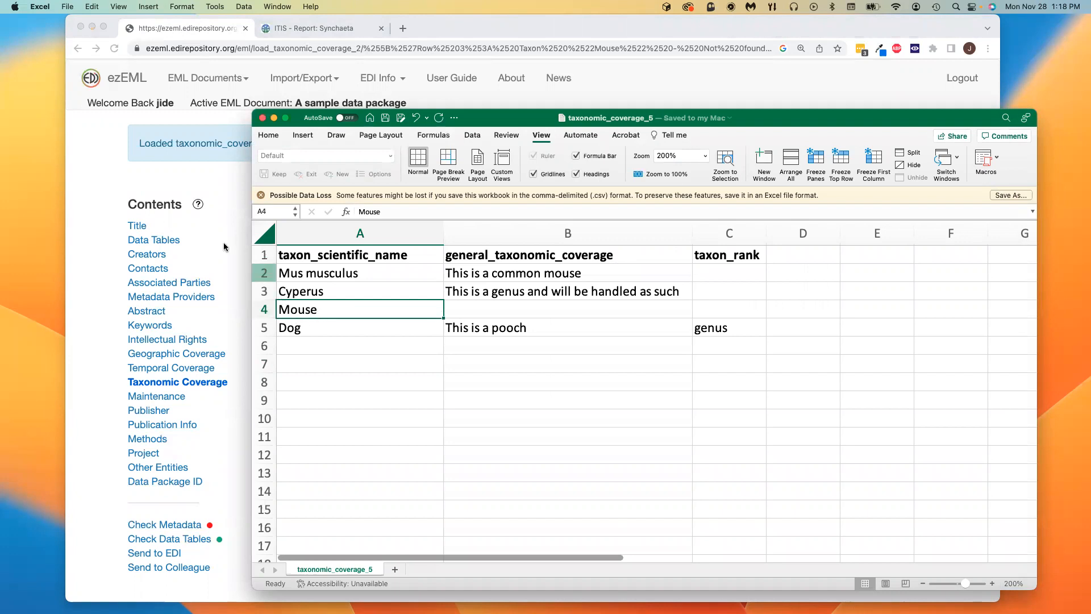
pyautogui.click(230, 178)
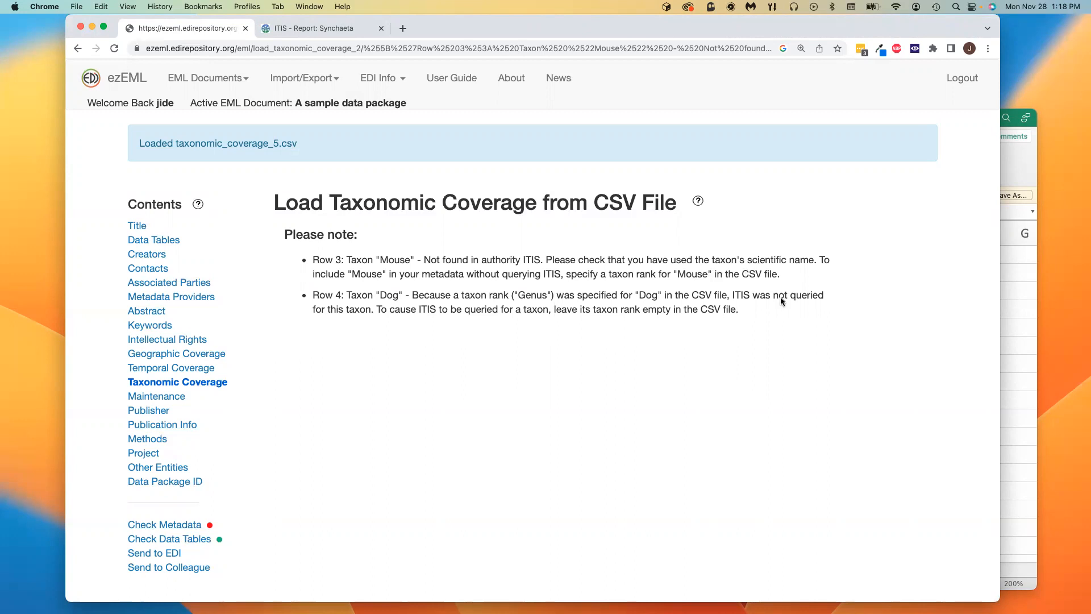
pyautogui.click(1028, 165)
pyautogui.click(295, 330)
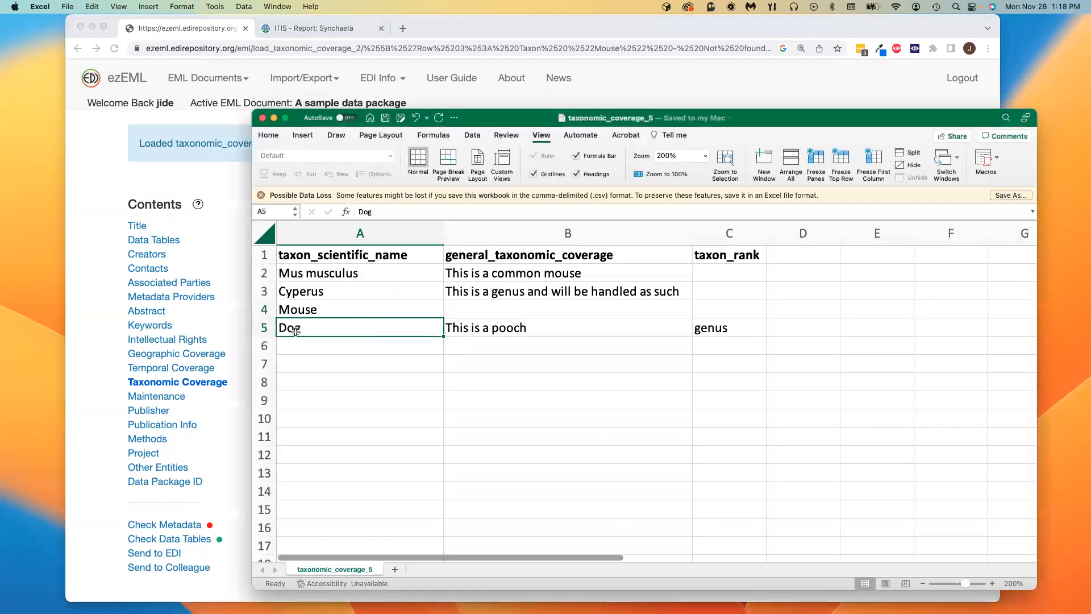
pyautogui.click(225, 185)
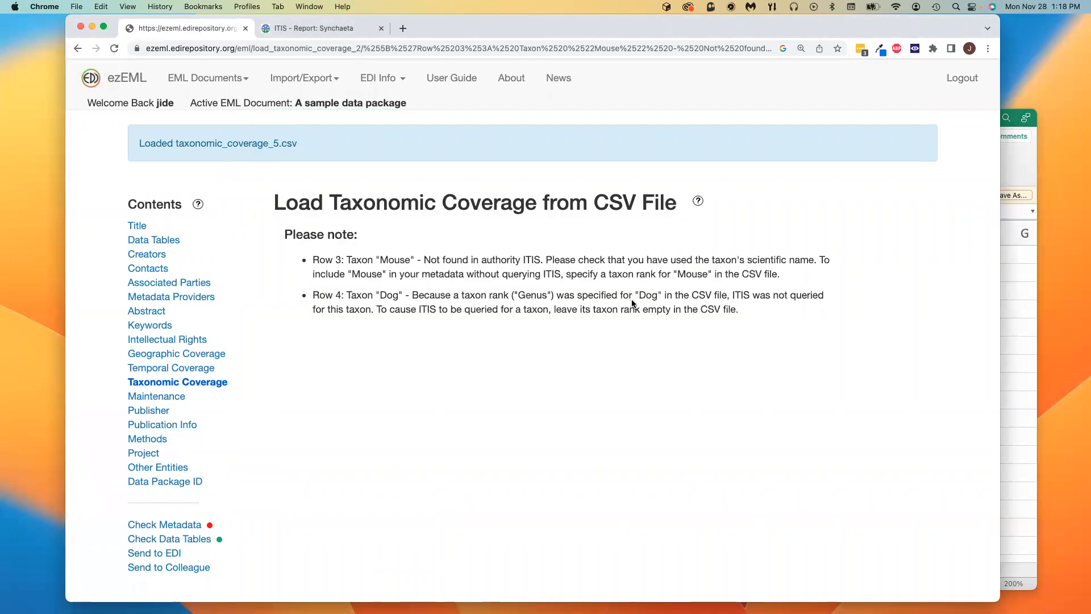
# Check the Dog row's taxon rank in the taxonomic_coverage_5 spreadsheet in Excel, and return to ezEML to open the Taxonomic Coverage list
pyautogui.click(1035, 170)
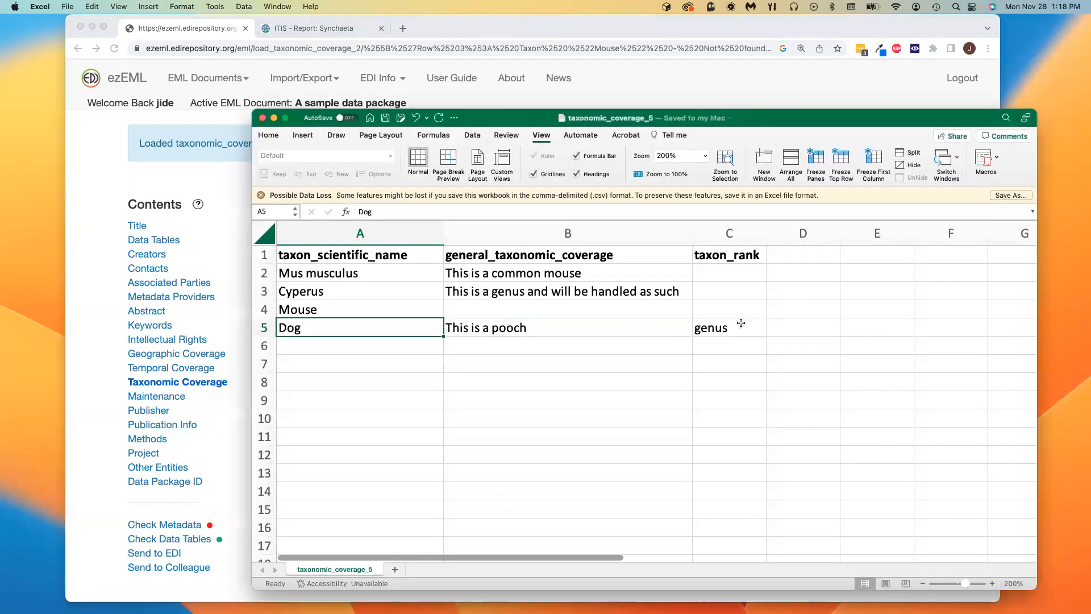
pyautogui.click(812, 94)
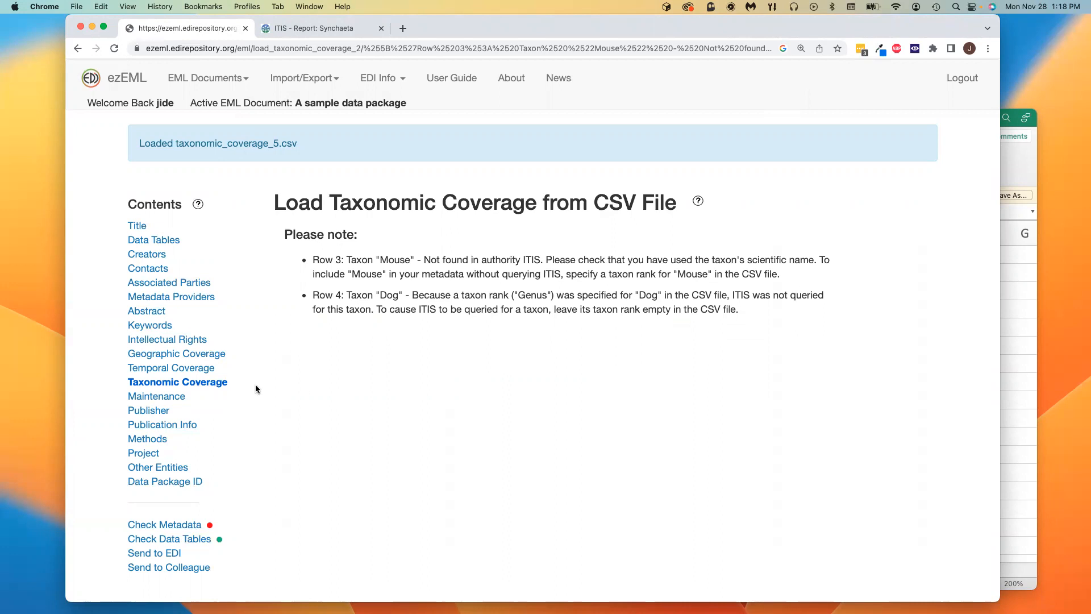
pyautogui.click(216, 384)
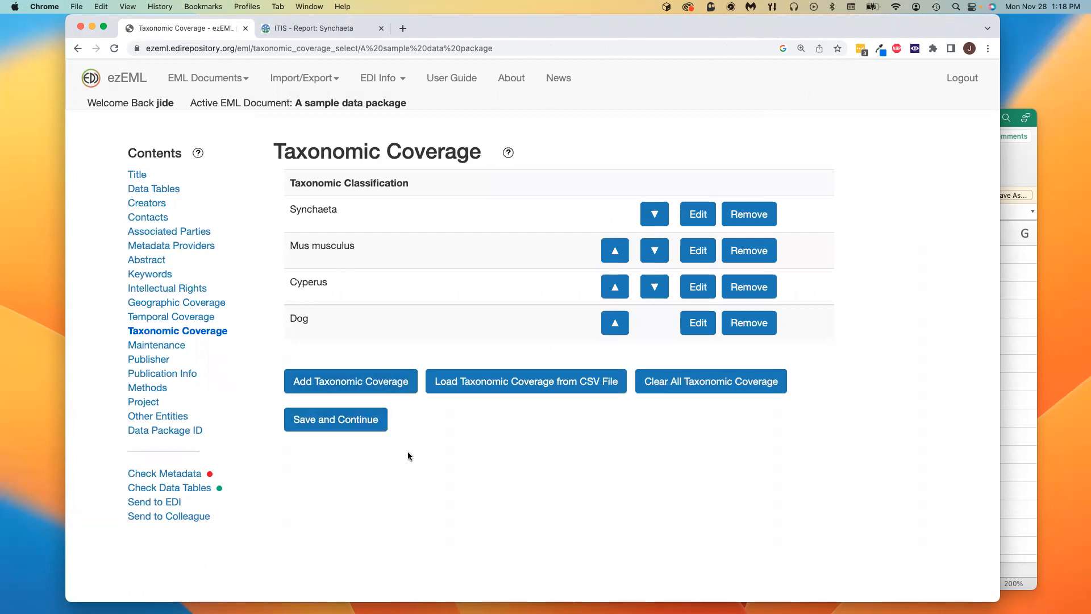
# Open the Mus musculus entry, examine its general coverage description and taxonomic hierarchy, and return to the taxonomic coverage list
pyautogui.click(698, 250)
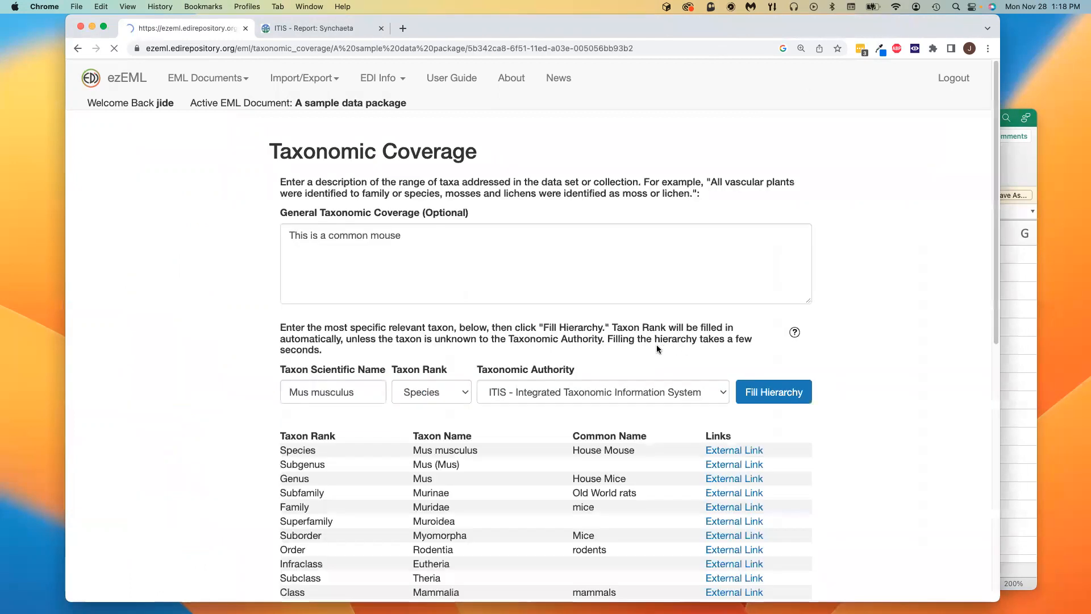
pyautogui.scroll(-3, 459, 428)
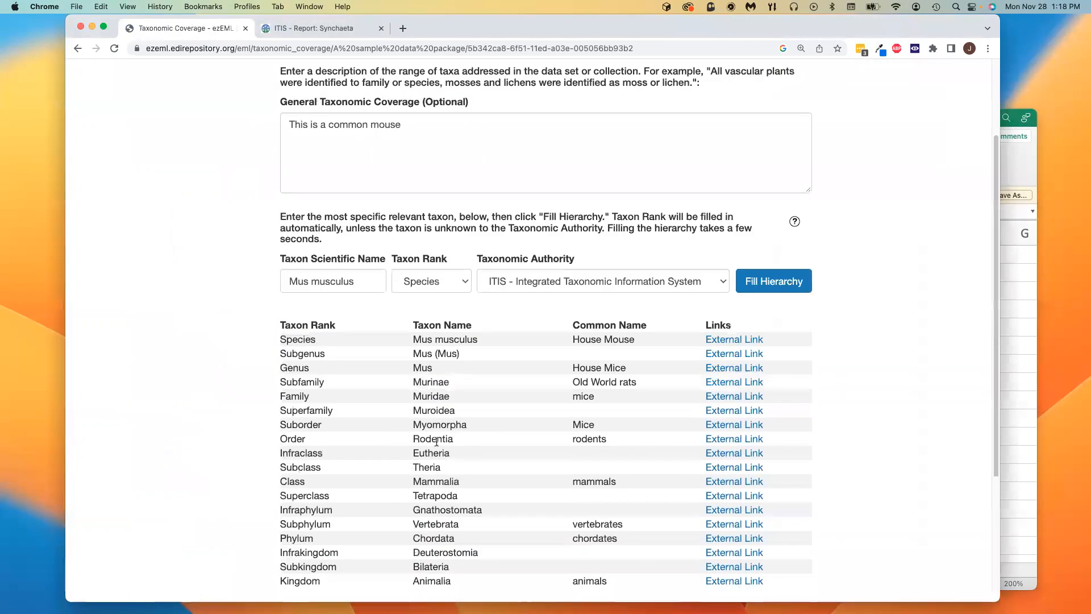
pyautogui.scroll(3, 436, 440)
pyautogui.scroll(-5, 486, 418)
pyautogui.click(407, 464)
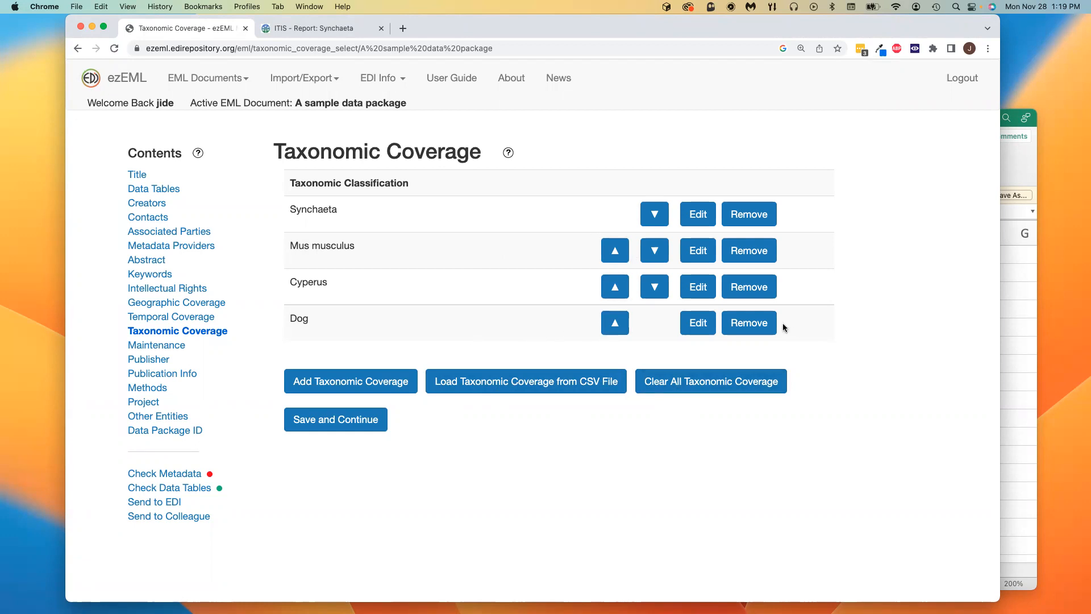
# Clear all taxonomic coverage entries from the sample data package and confirm the removal
pyautogui.click(761, 389)
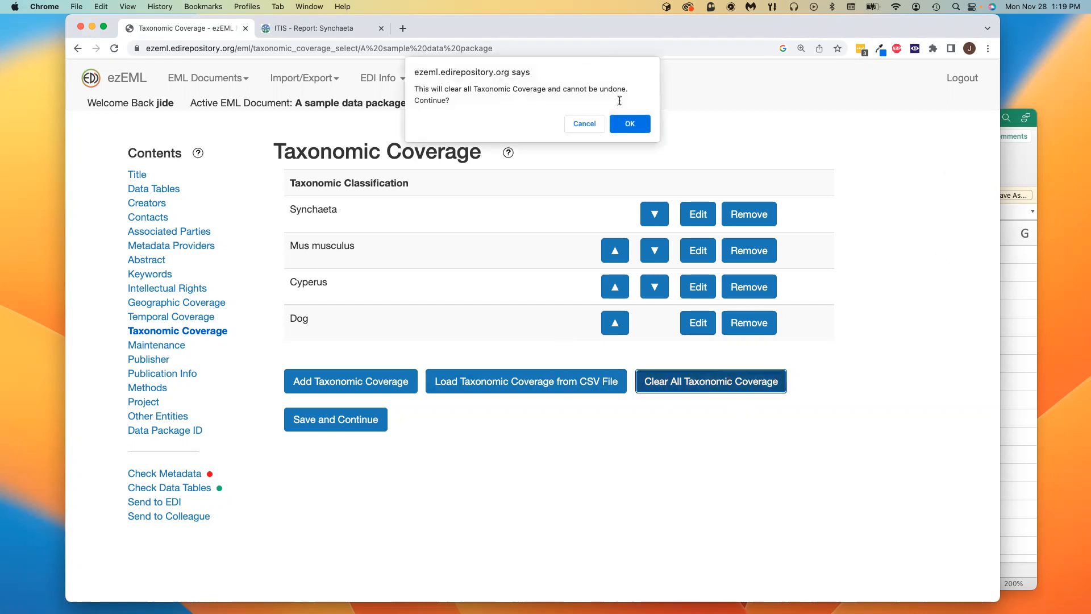
pyautogui.click(635, 125)
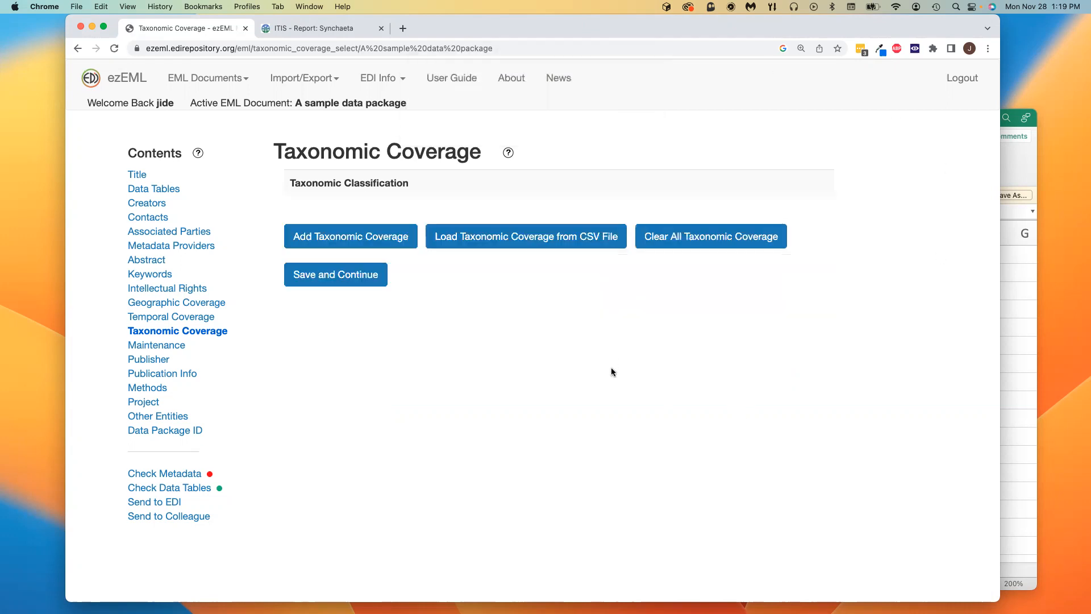